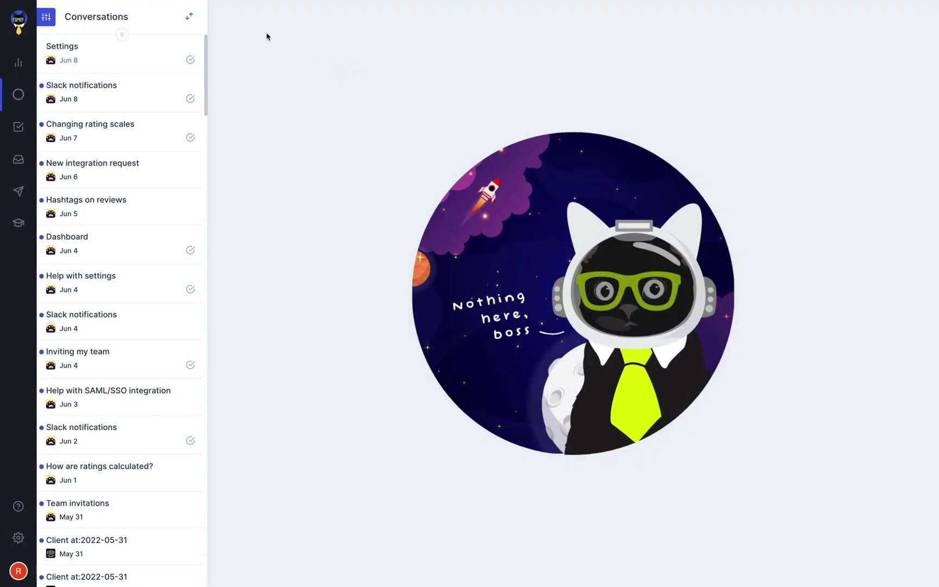
- Open the Conversation Insights charts showing 232 conversations and 8 agents from the last 30 days
left_click(47, 26)
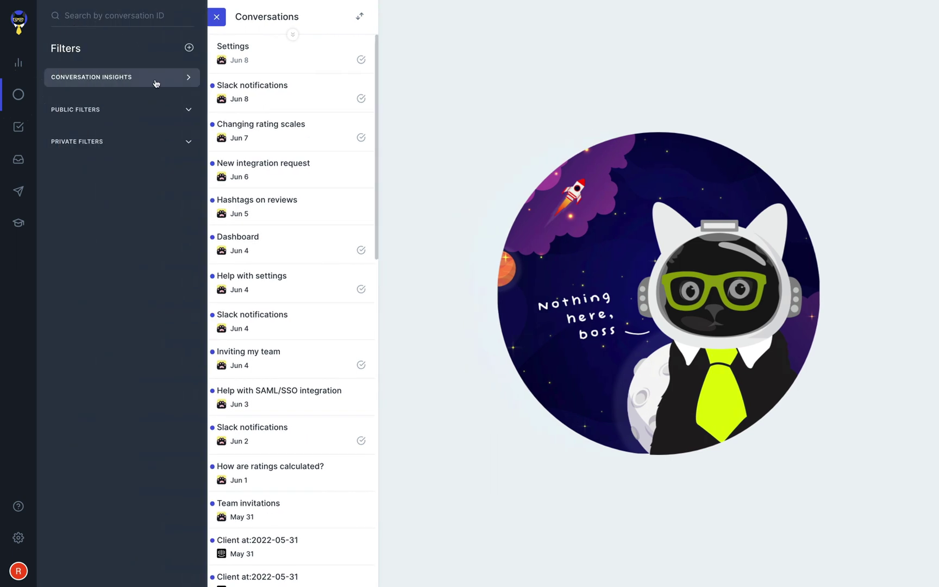
left_click(156, 83)
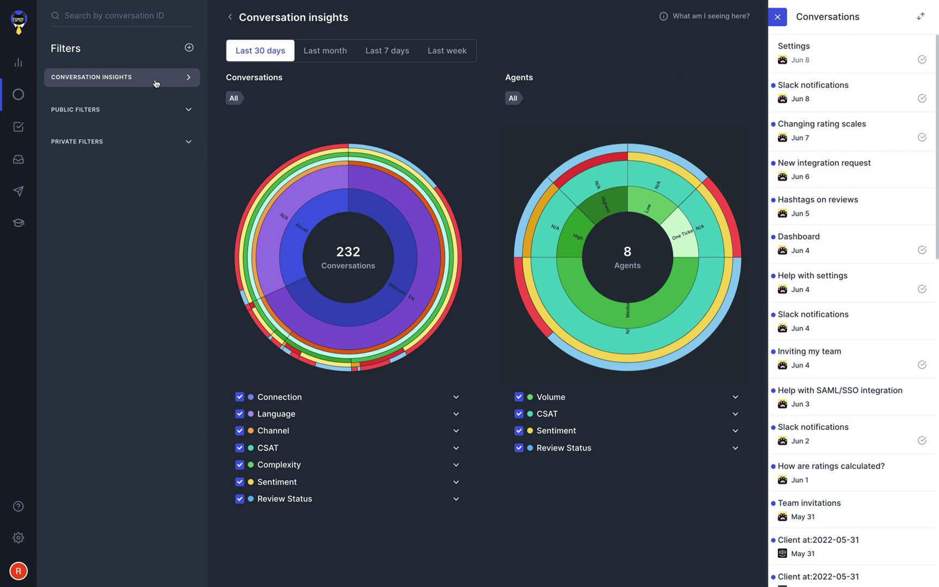
- Drill the conversation chart through Intercom, English, Conversation, CSAT N/A, complex and low sentiment, then reset to All
left_click(318, 307)
left_click(310, 318)
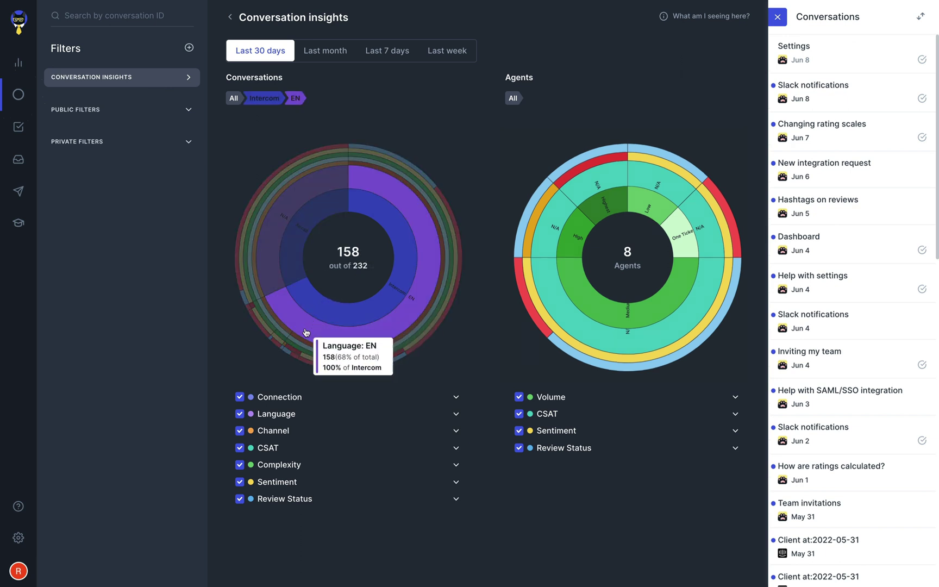
left_click(299, 341)
left_click(297, 345)
left_click(295, 348)
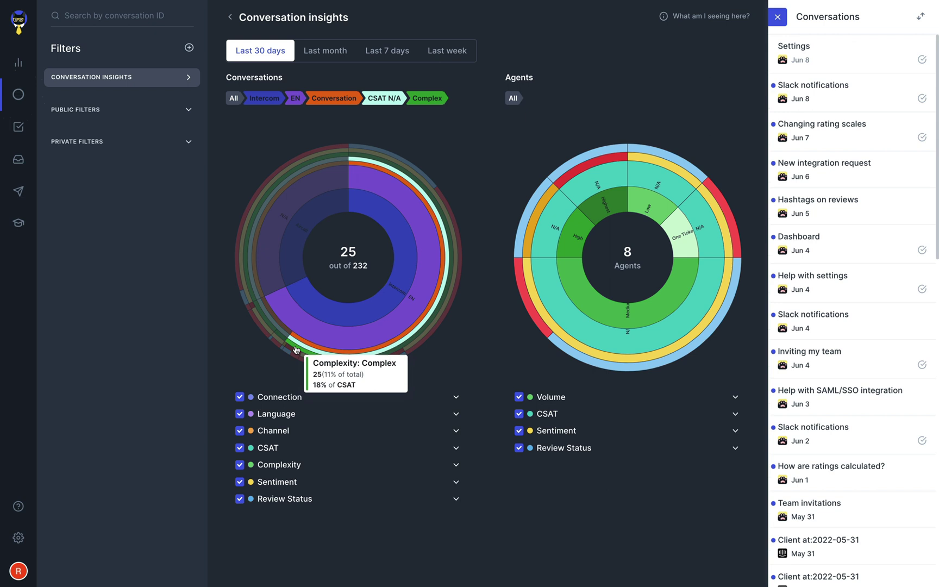
left_click(293, 352)
left_click(292, 356)
left_click(354, 400)
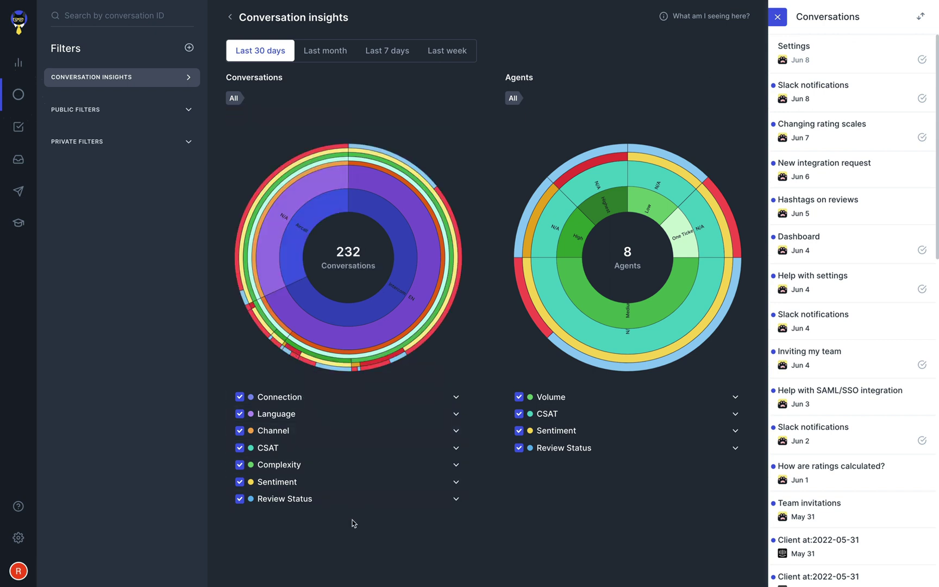
- Expand the Connection category to list its Aircall and Intercom options
left_click(456, 398)
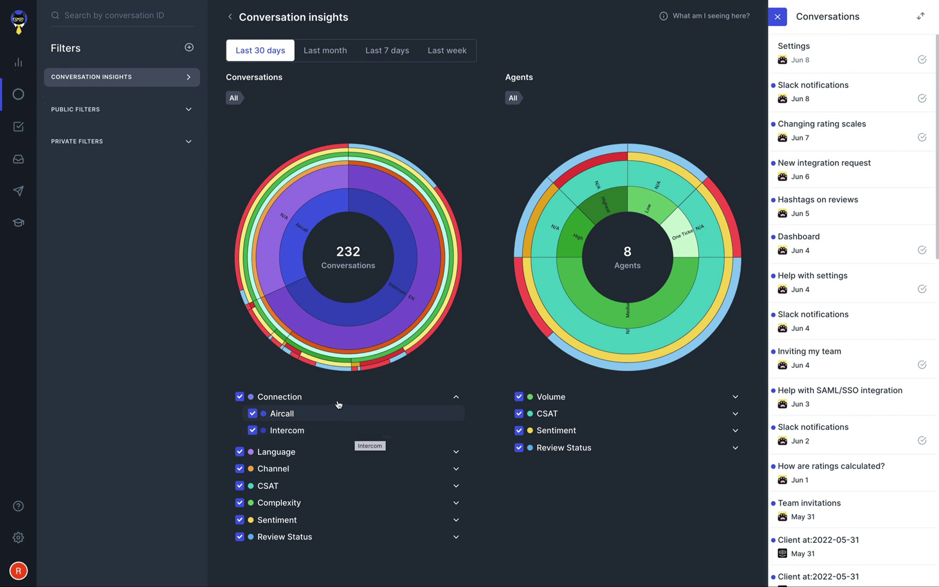
mouse_move(334, 342)
mouse_move(343, 312)
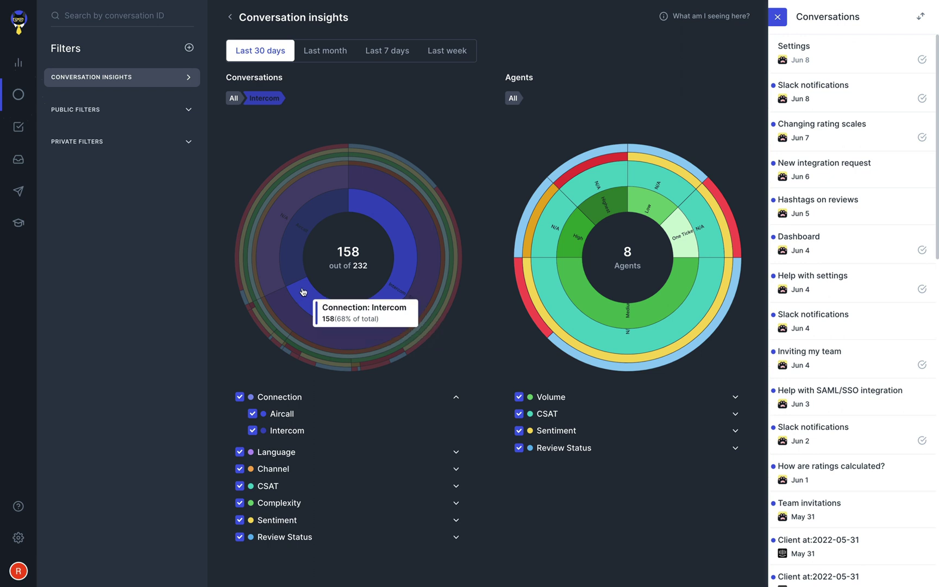
mouse_move(296, 271)
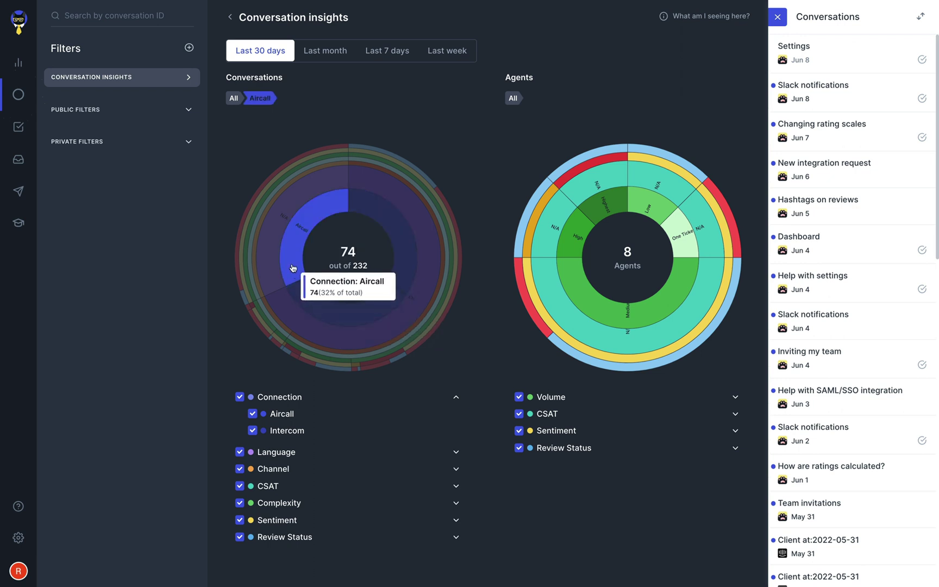
mouse_move(281, 296)
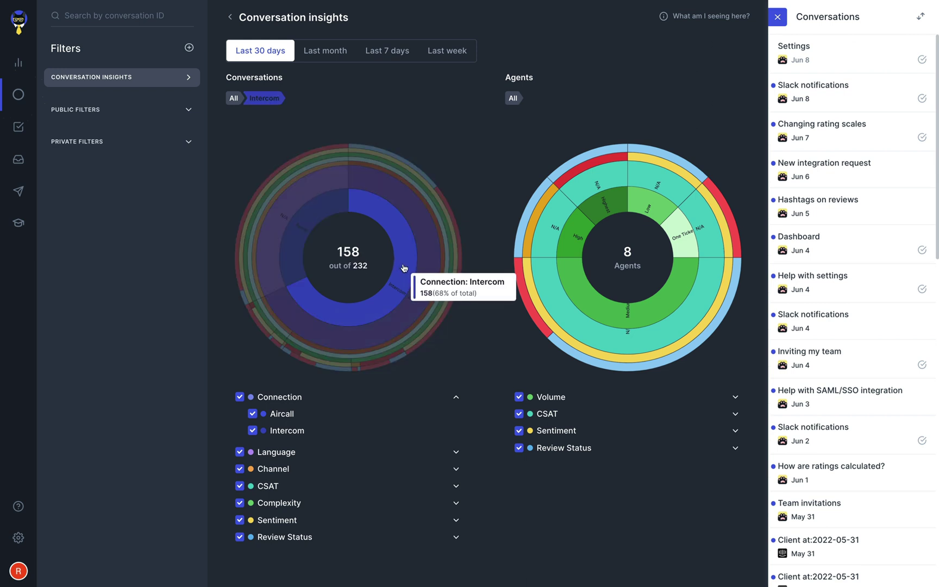
- Filter to Intercom English Email conversations and High Volume agents, leaving 5 conversations
left_click(404, 268)
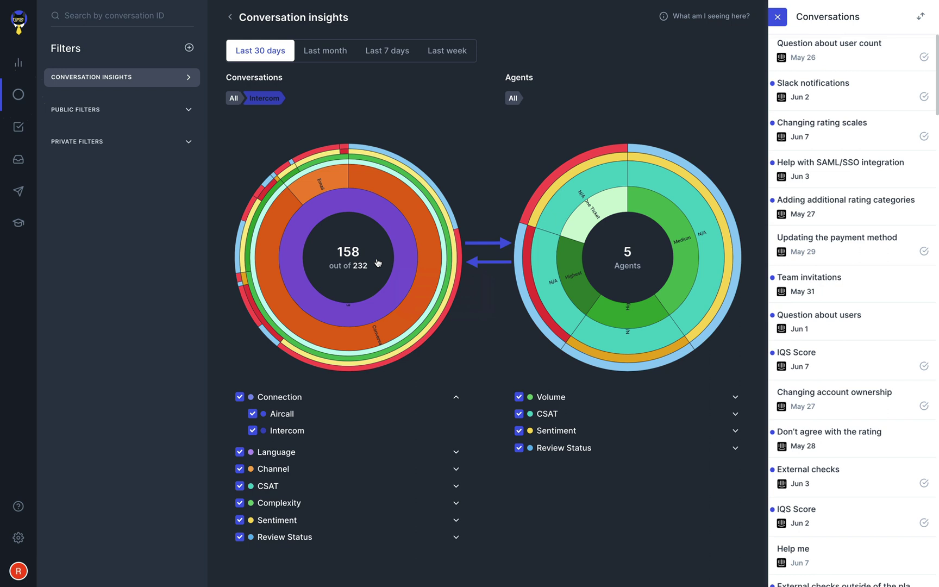
left_click(330, 180)
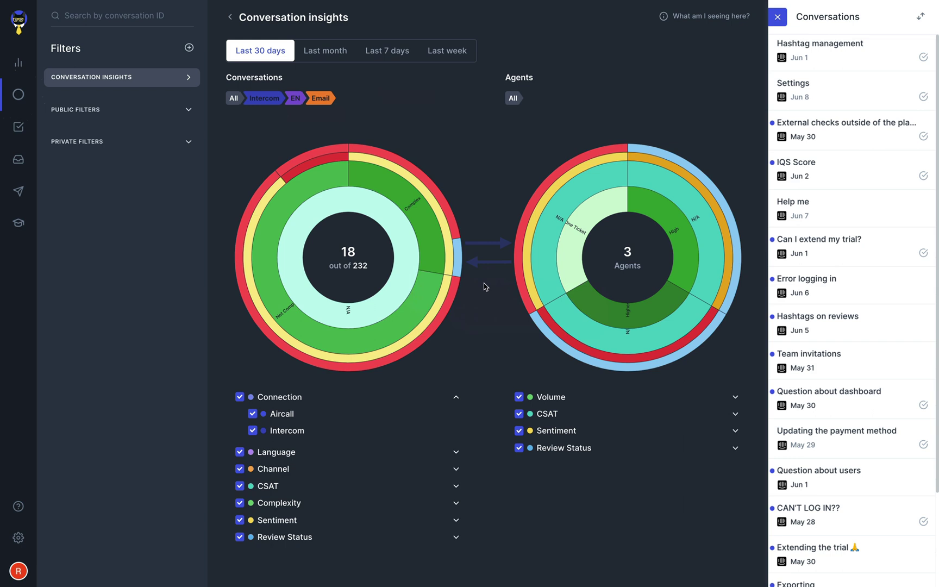
left_click(682, 255)
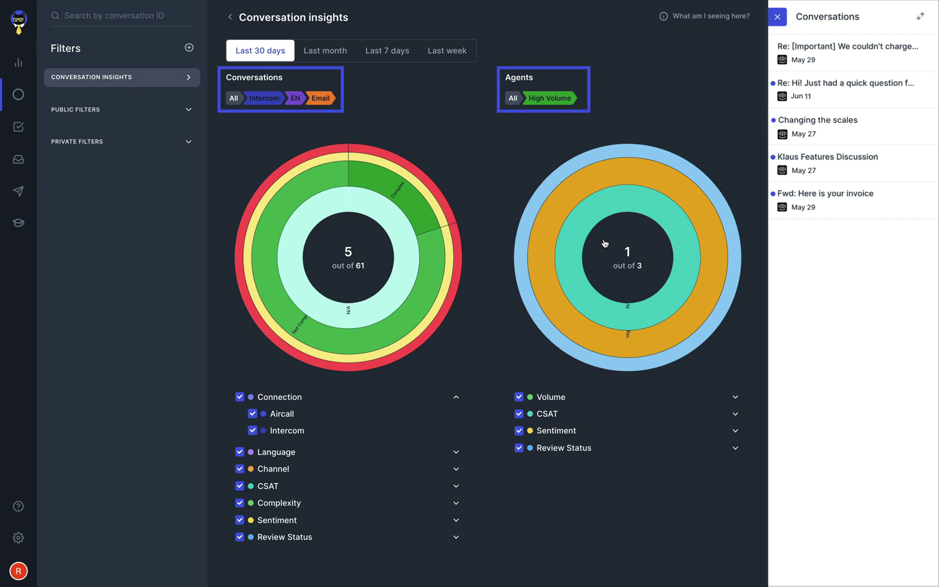
- Give the first conversation top ratings for Tone, Solution, Clear follow-up and Notes/Tags, commenting 'great work'
left_click(792, 62)
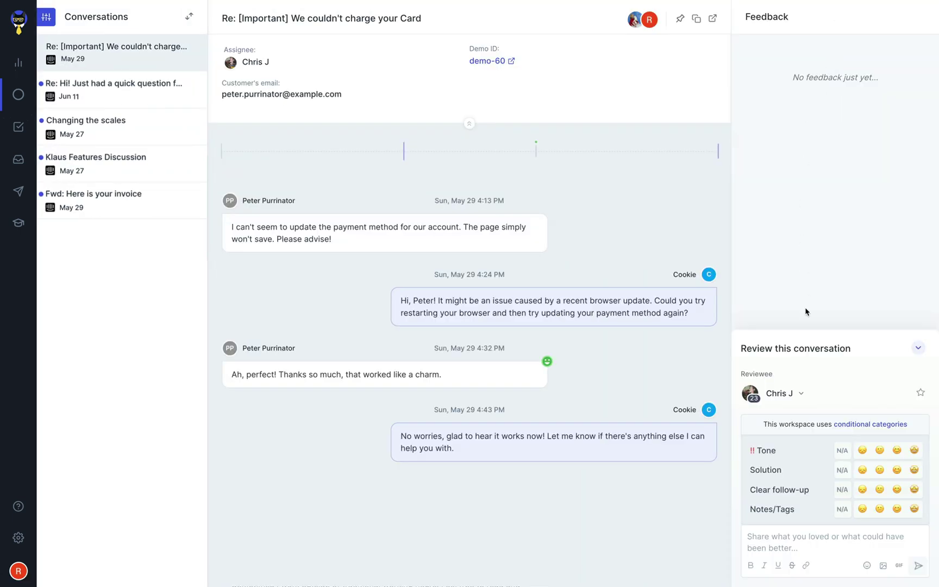
left_click(913, 450)
left_click(914, 469)
left_click(914, 489)
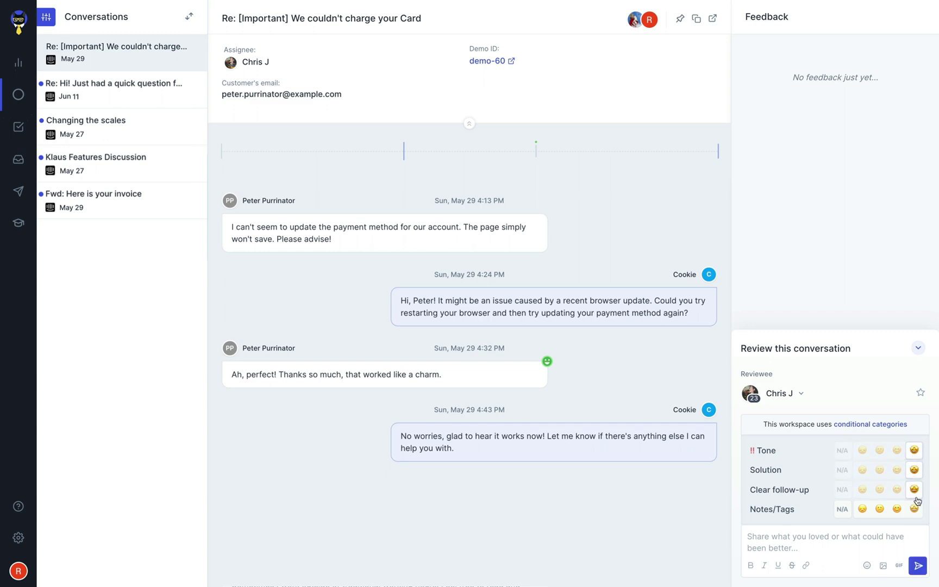
left_click(914, 508)
left_click(891, 536)
type("great work")
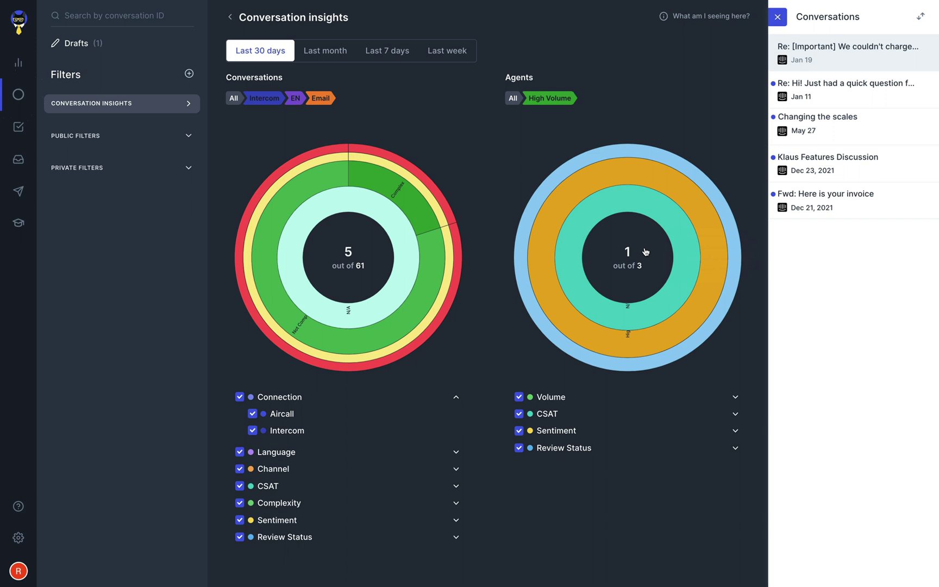
- Remove the High Volume, Email and Intercom drill-downs and switch the charts to Last month
left_click(646, 251)
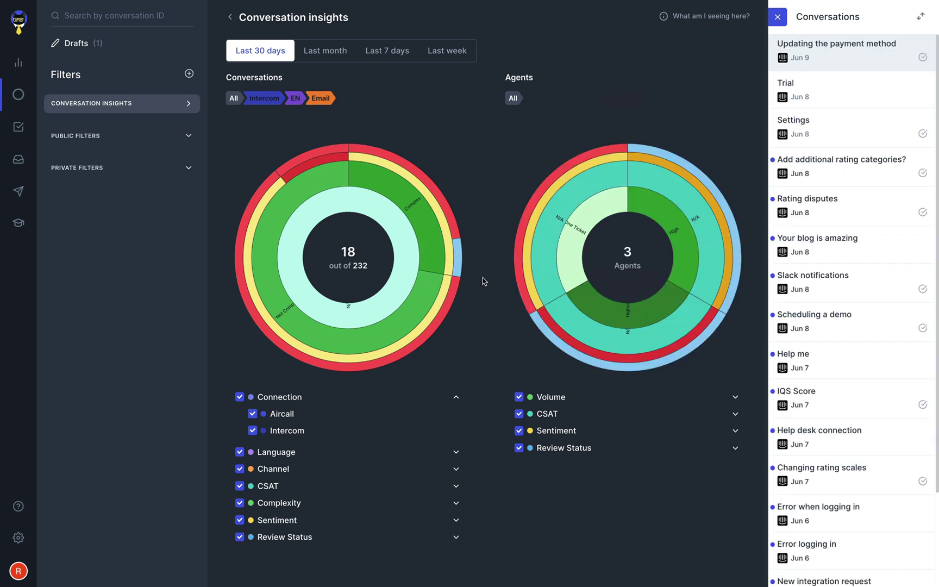
left_click(381, 261)
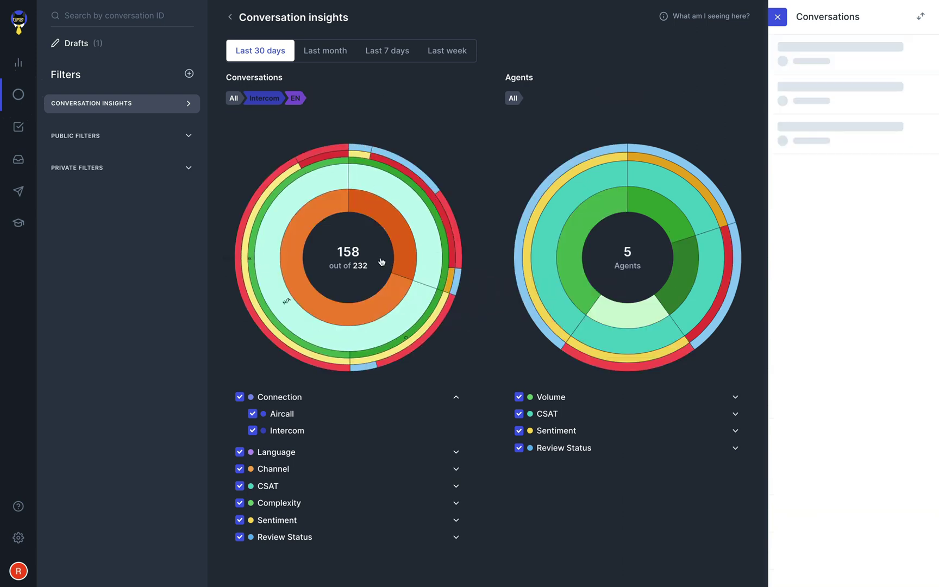
left_click(381, 261)
left_click(381, 261)
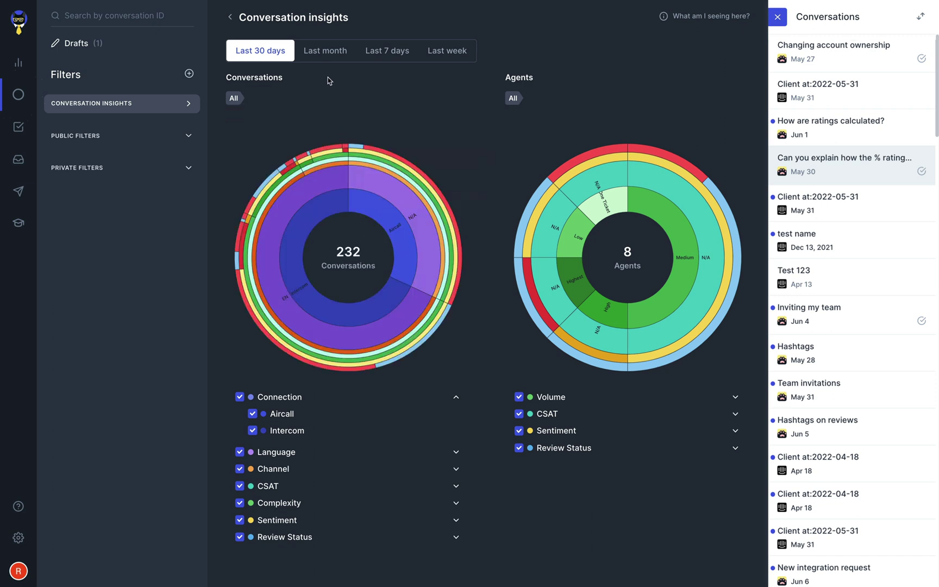
left_click(326, 60)
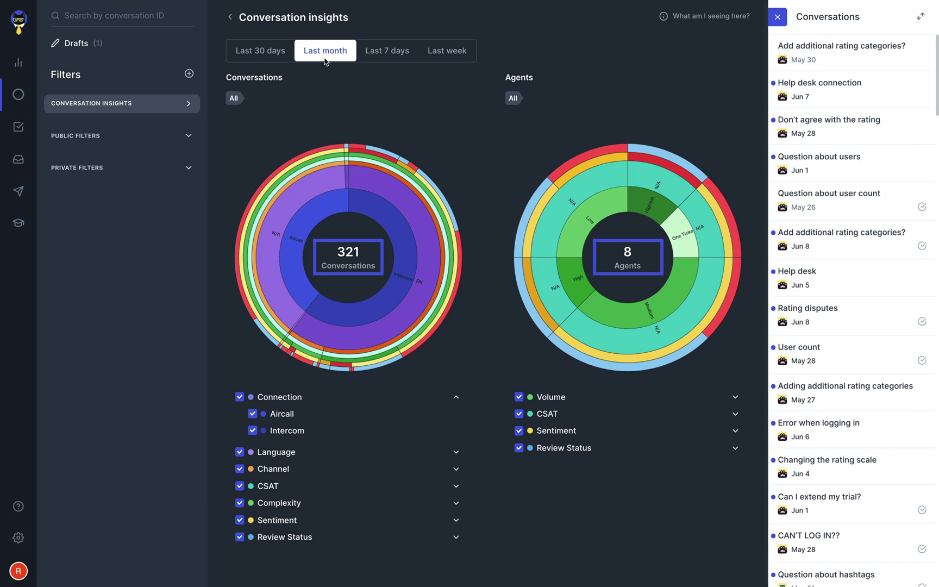
- Collapse Connection, then turn the Language, Channel, CSAT, Complexity and Connection rings off and back on
left_click(337, 397)
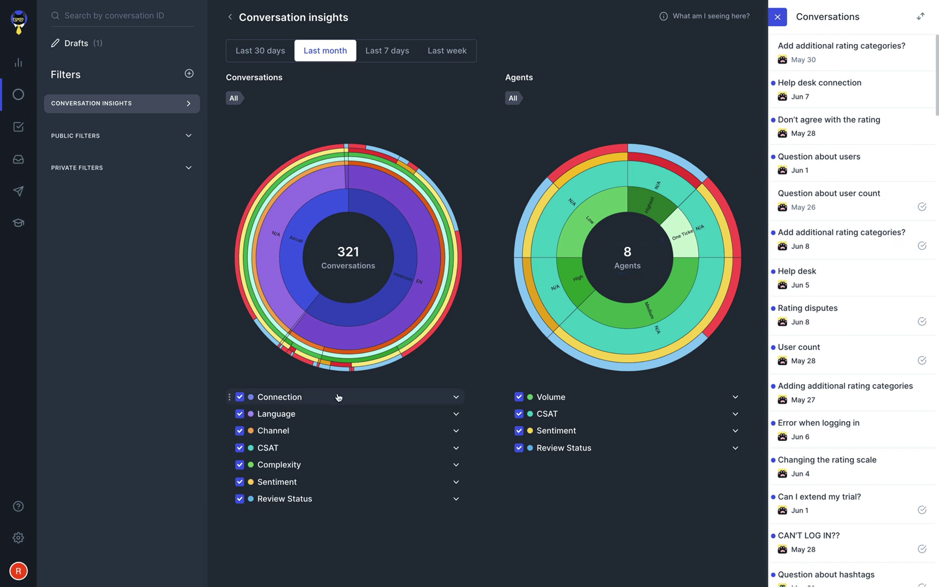
left_click(241, 414)
left_click(239, 431)
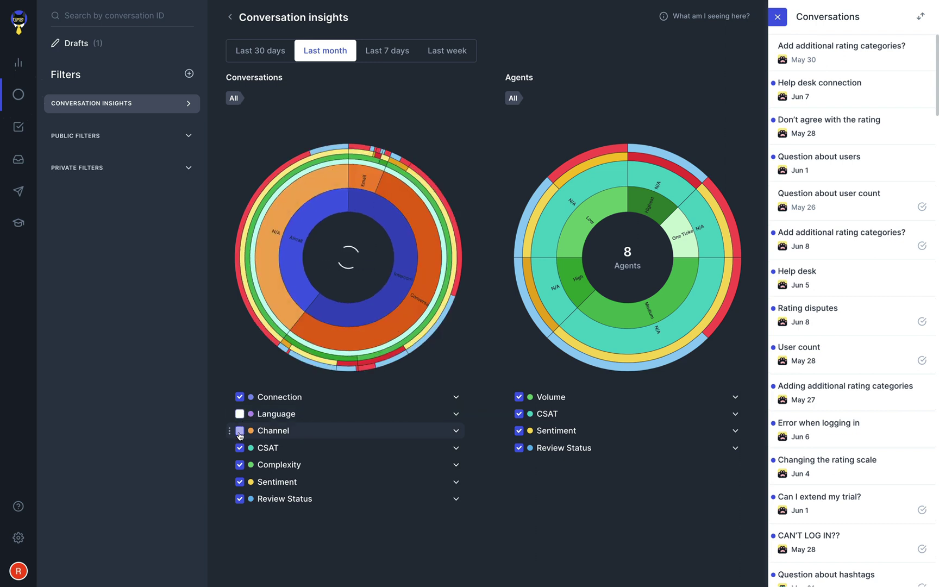
left_click(240, 447)
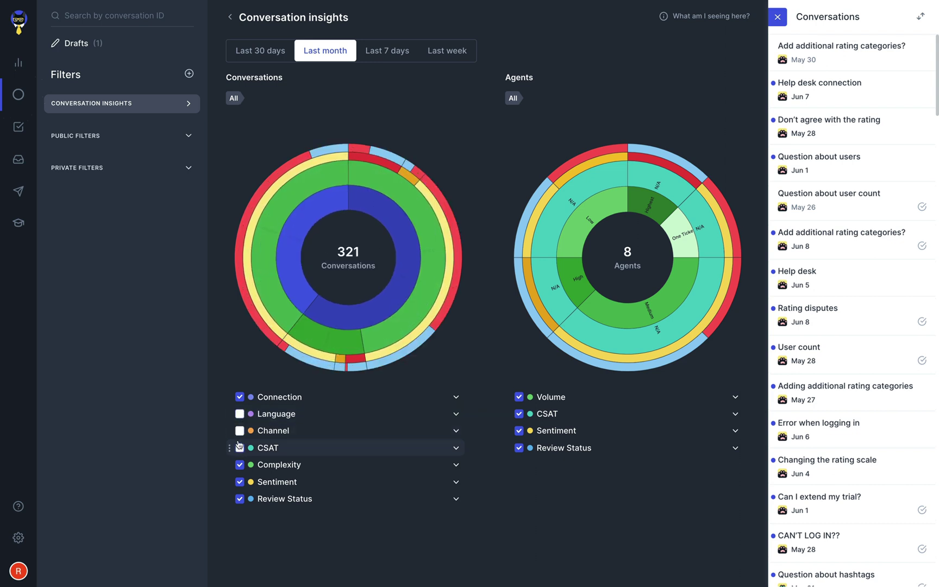
left_click(240, 465)
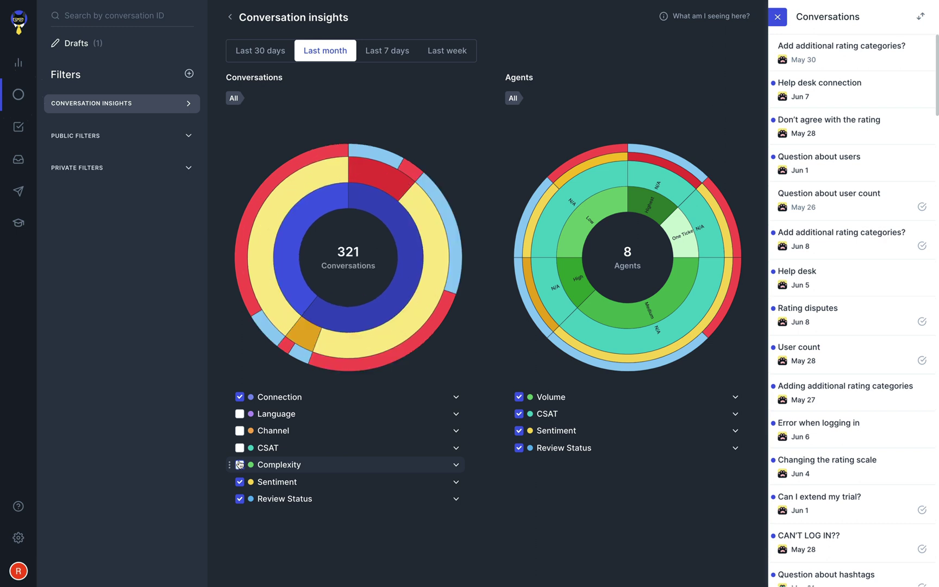
left_click(240, 464)
left_click(240, 448)
left_click(240, 430)
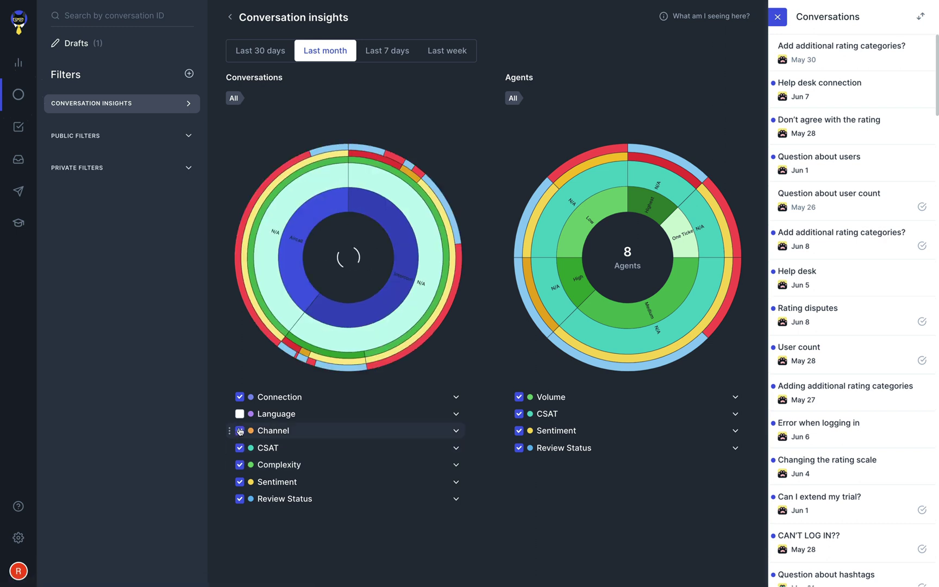
left_click(240, 413)
left_click(239, 396)
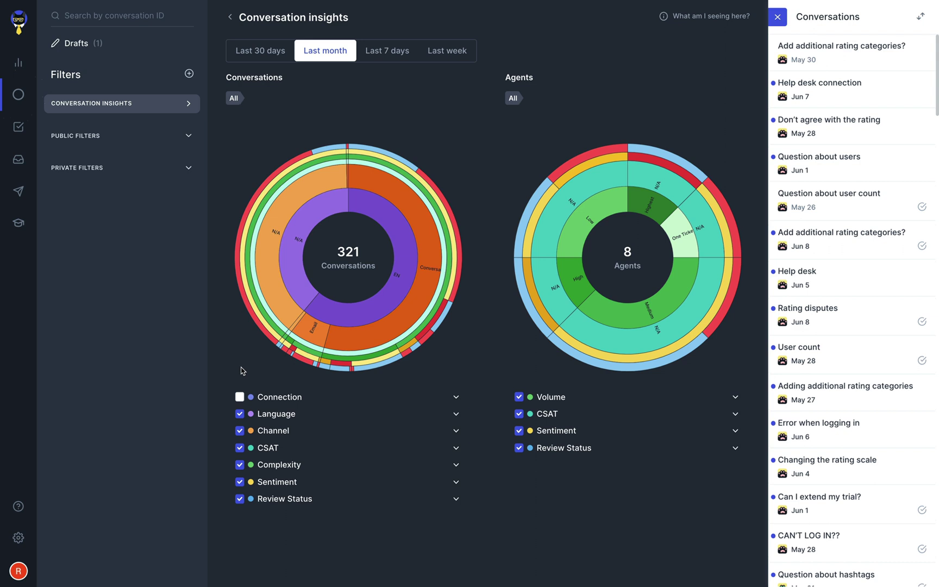
left_click(240, 397)
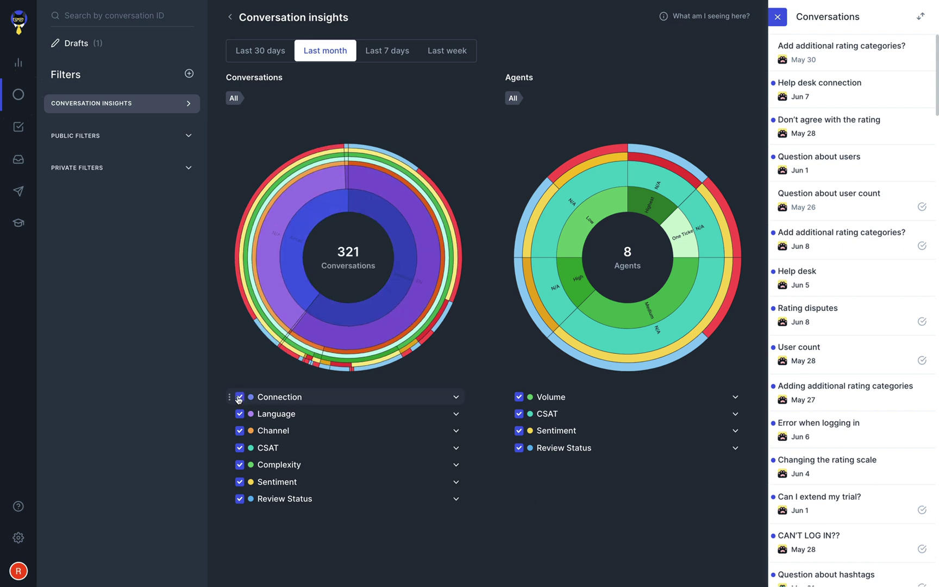
- Reorder the rings with Review Status innermost, then drill into Not Reviewed English conversations (98 of 321)
left_click_drag(231, 467, 234, 417)
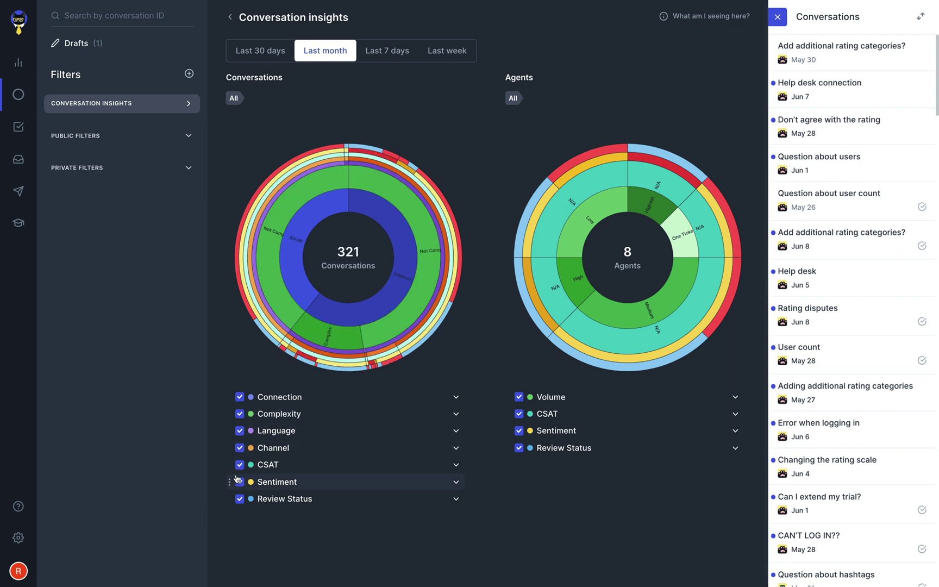
left_click_drag(237, 481, 235, 415)
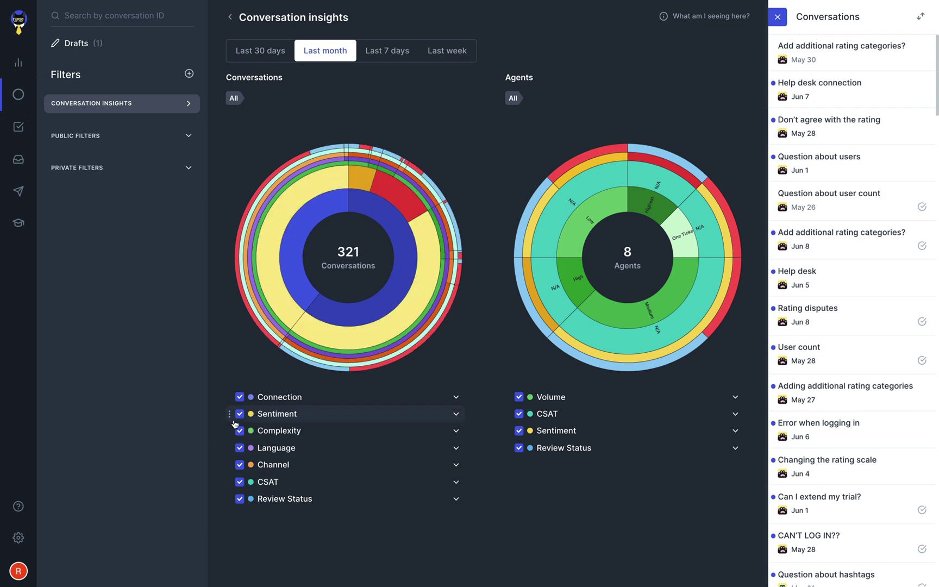
left_click_drag(234, 451, 235, 398)
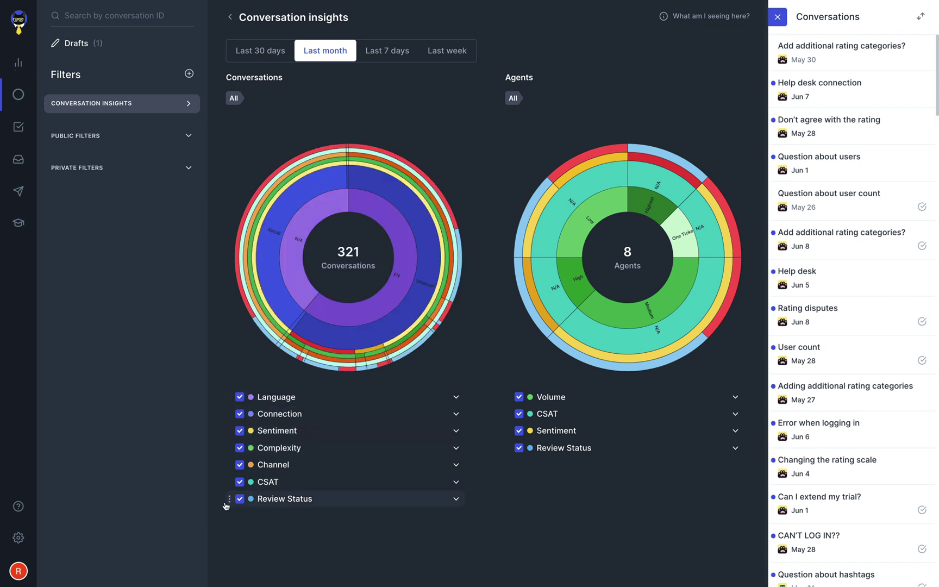
left_click_drag(231, 505, 232, 401)
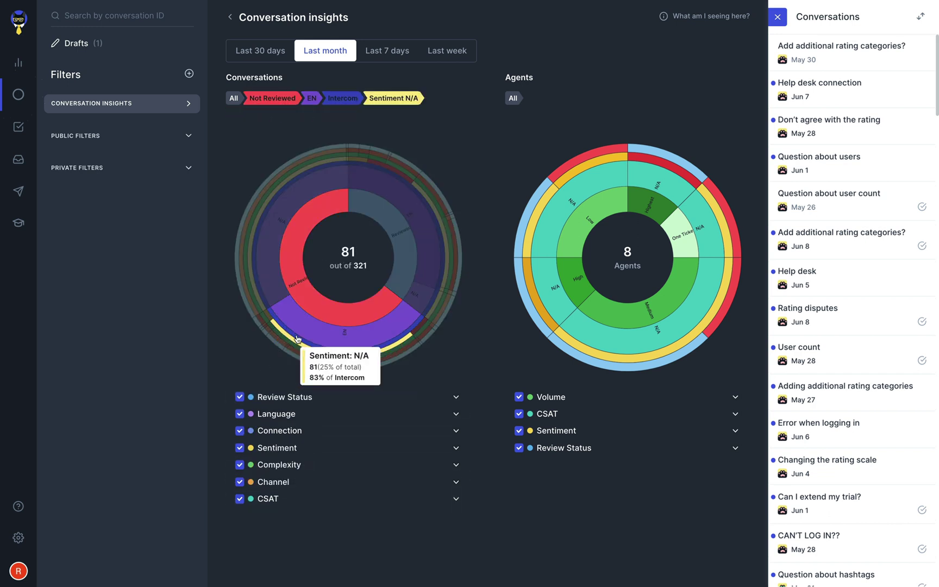
left_click(311, 302)
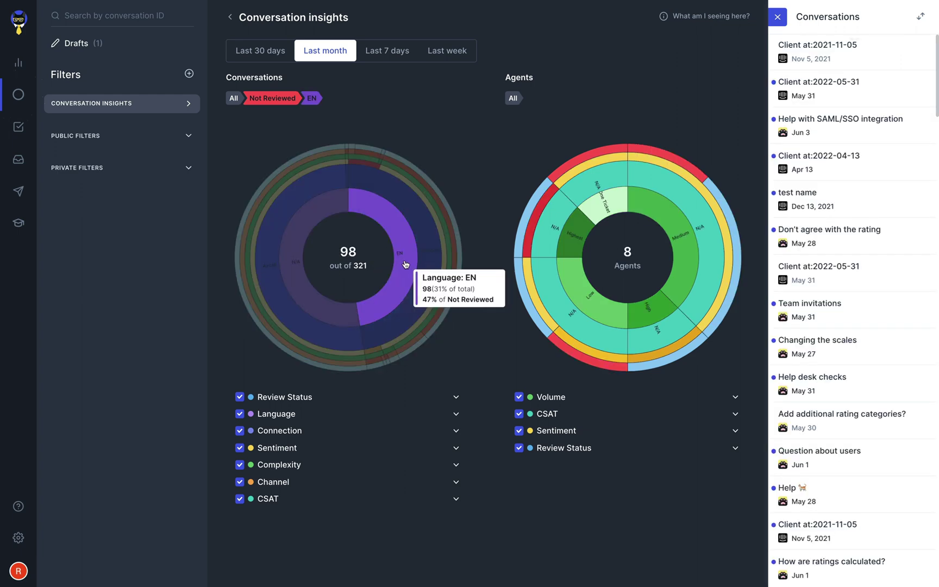
left_click(404, 264)
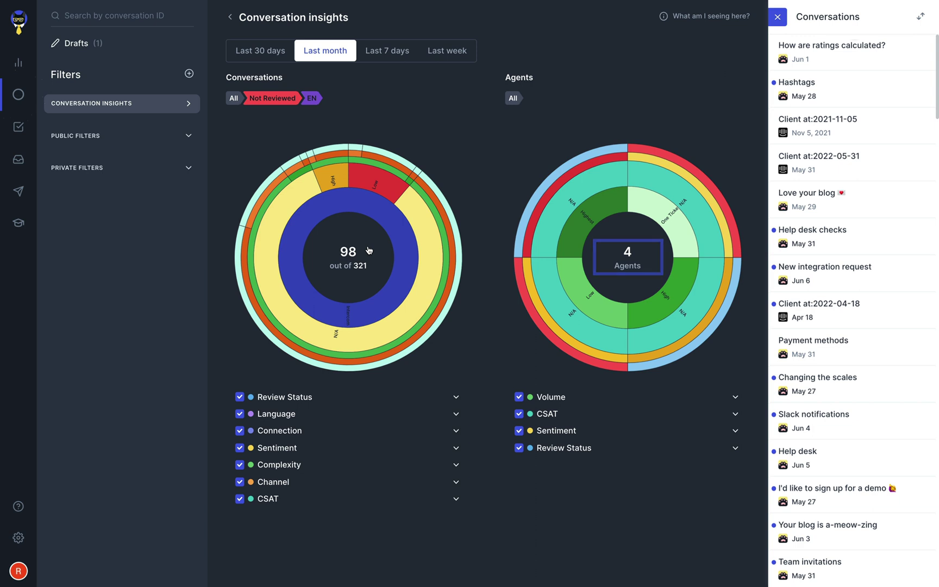
- Return to all 321 conversations, then exclude Reviewed and N/A-language conversations via the legend
left_click(368, 250)
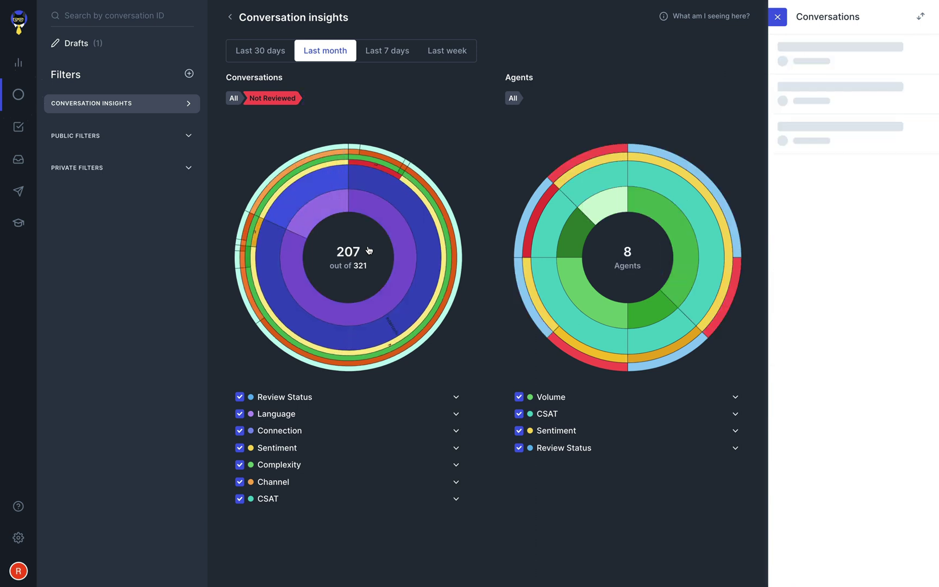
left_click(369, 252)
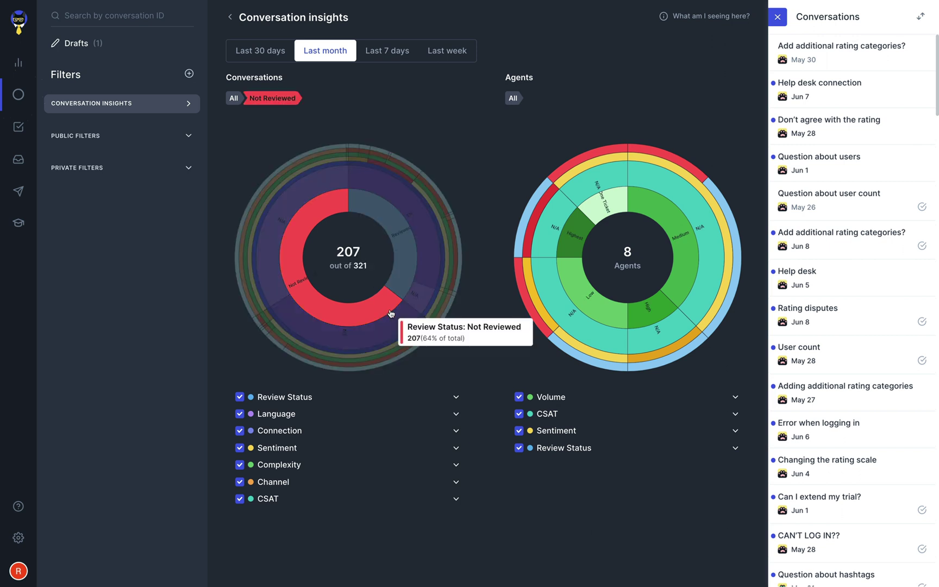
left_click(457, 397)
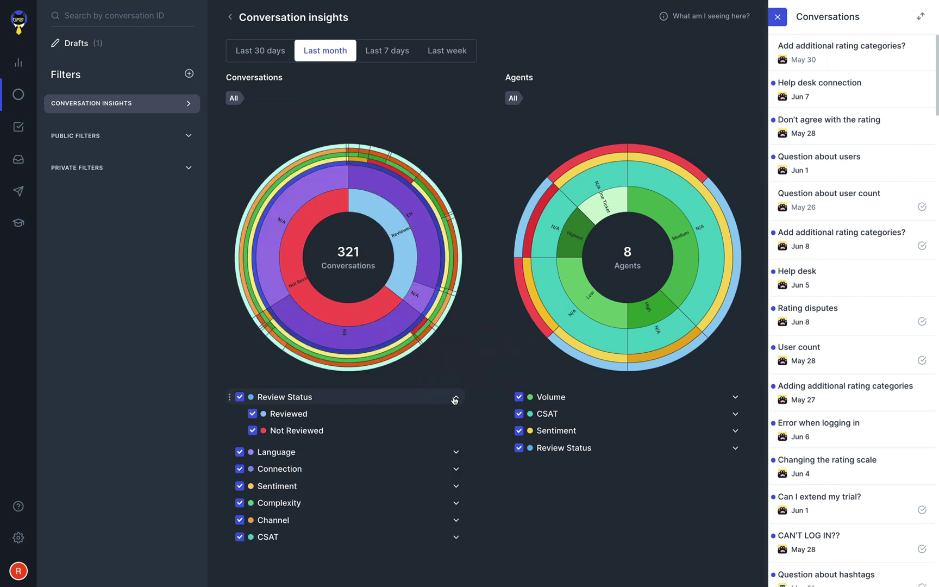
left_click(454, 452)
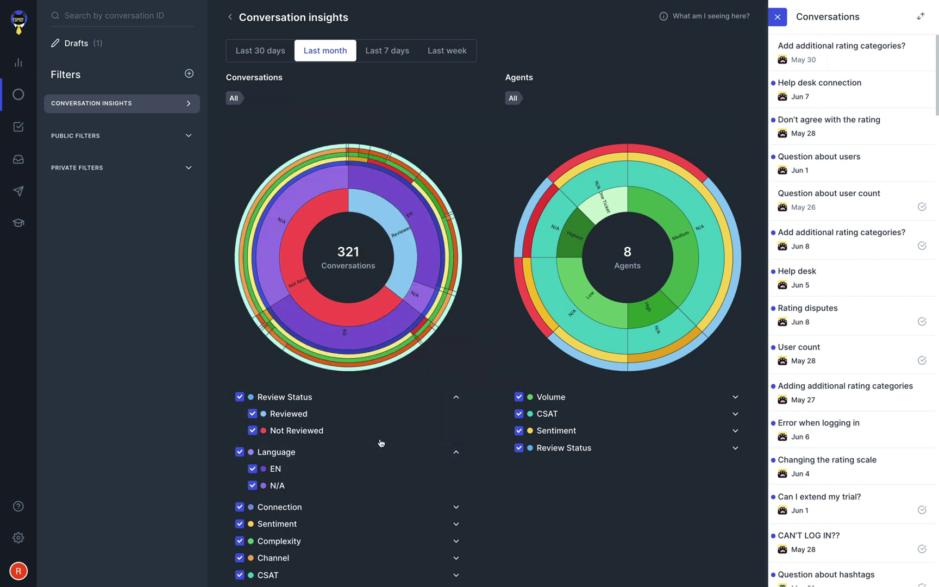
left_click(253, 414)
left_click(266, 487)
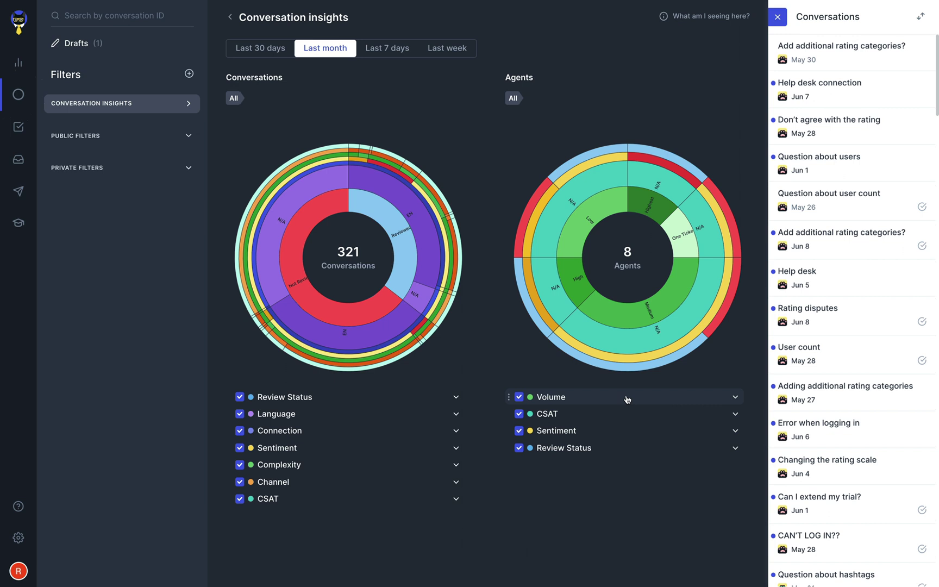
mouse_move(630, 432)
left_click(739, 403)
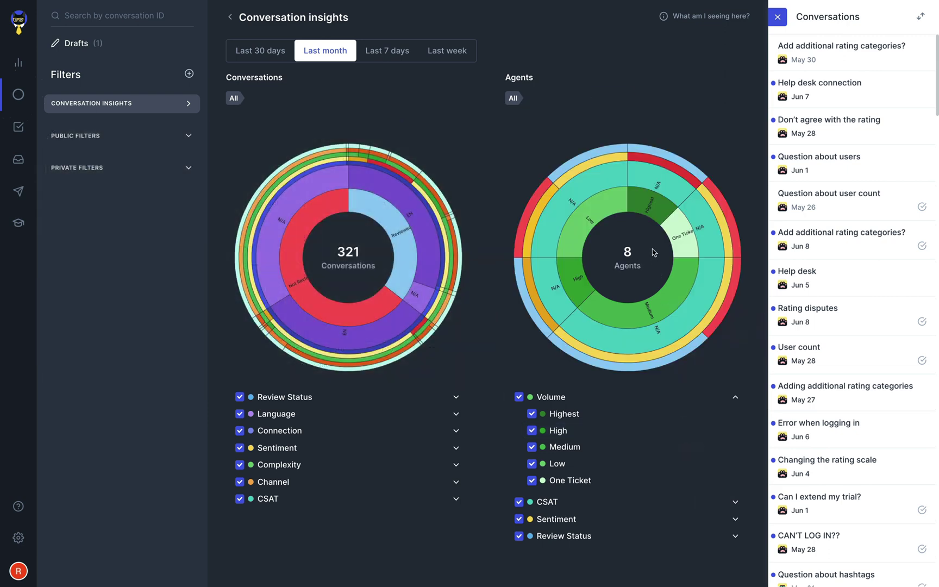
left_click(653, 219)
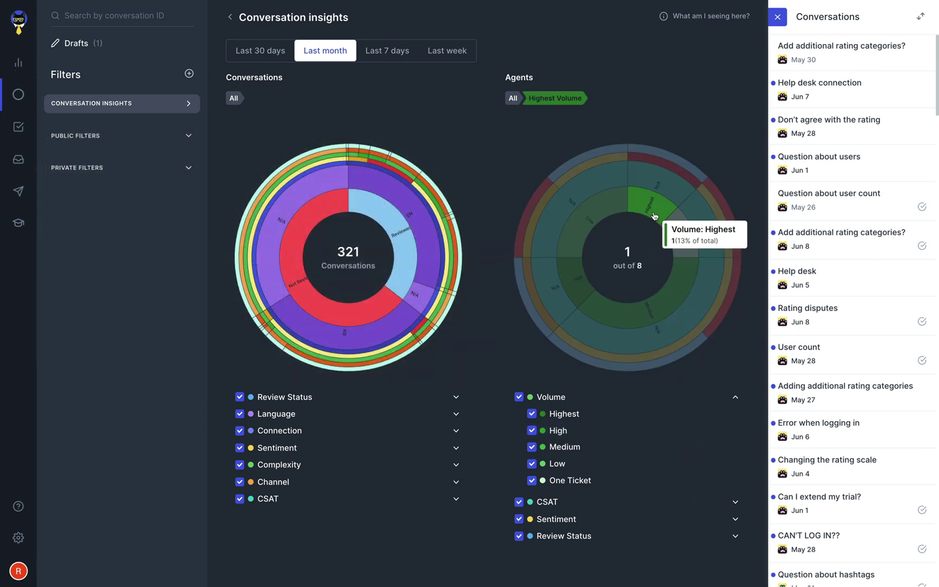
left_click(642, 231)
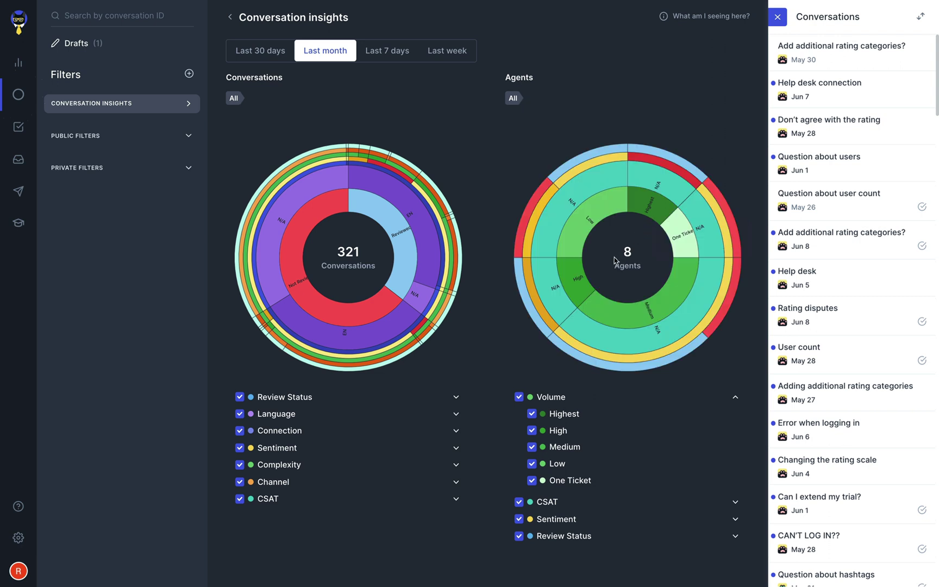
left_click(591, 289)
left_click(591, 290)
left_click(670, 280)
left_click(683, 254)
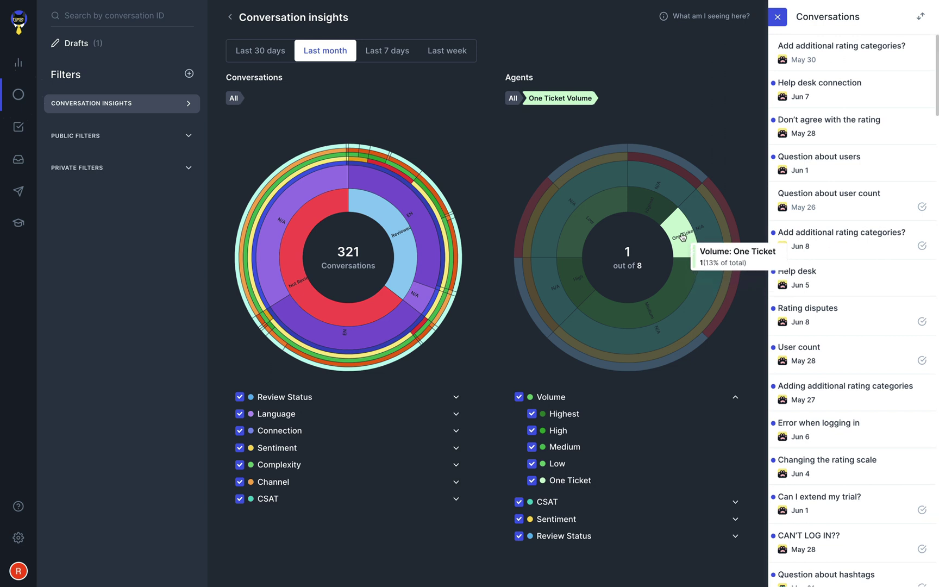
left_click(662, 204)
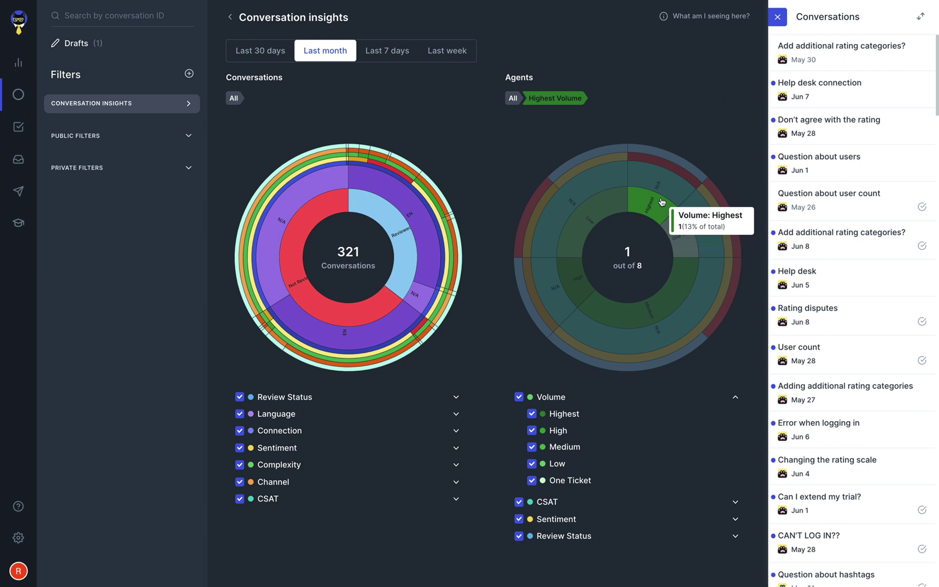
left_click(663, 174)
left_click(665, 169)
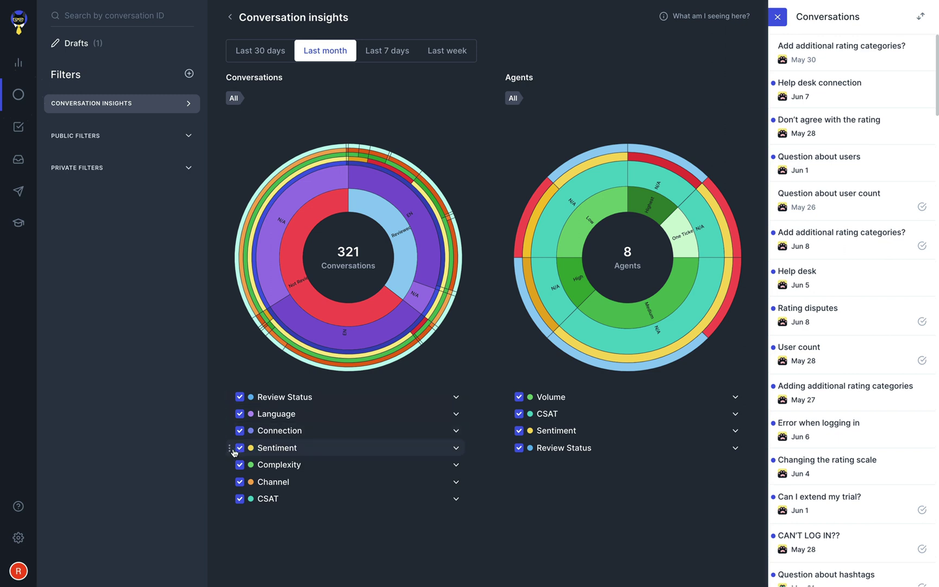
- Reorder the legend so Sentiment, Complexity, then Language lead the conversation breakdown
left_click_drag(229, 451, 226, 405)
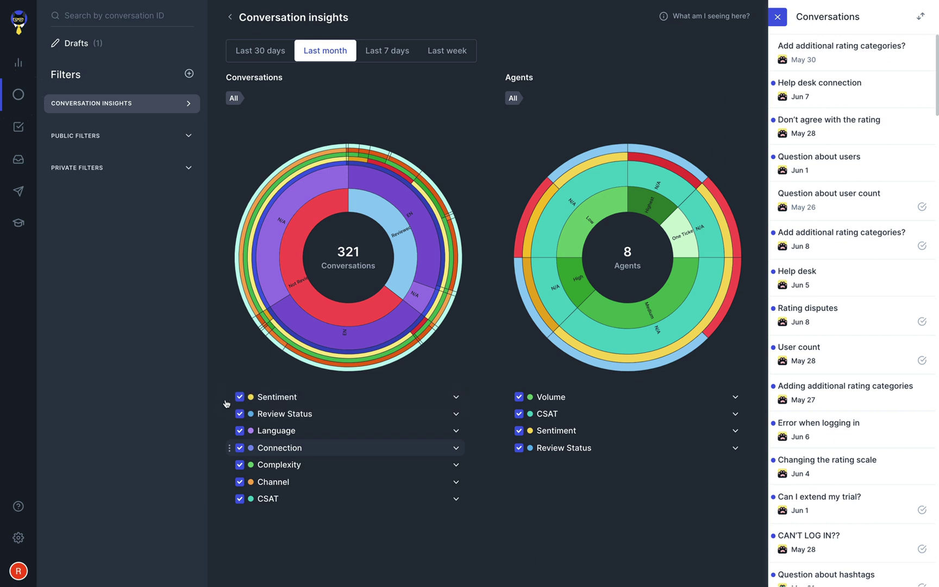
left_click_drag(226, 465, 225, 414)
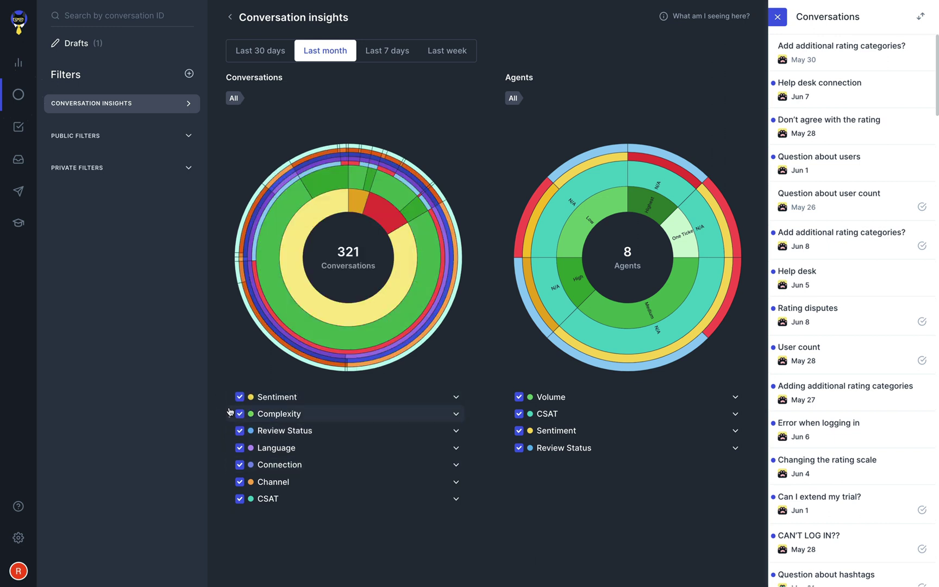
left_click_drag(231, 451, 232, 430)
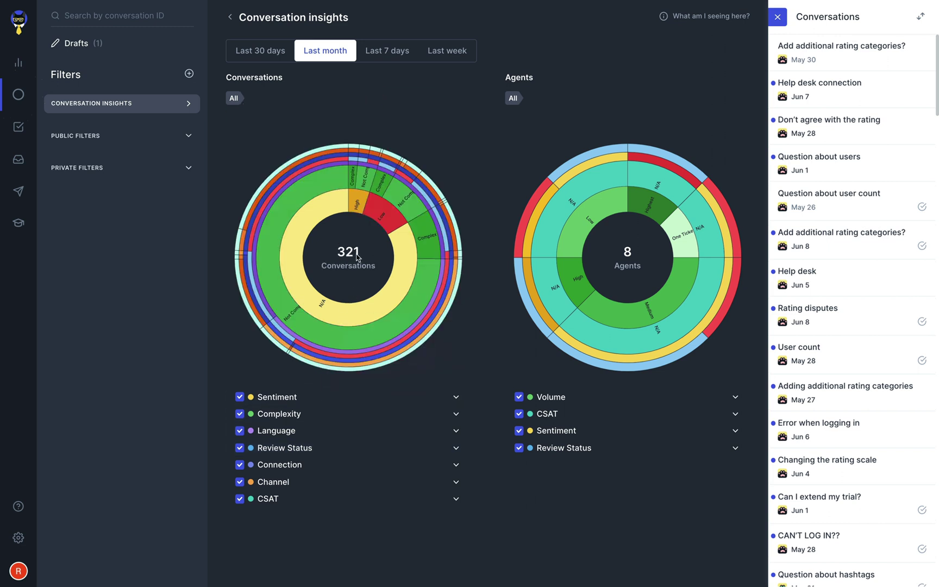
mouse_move(354, 214)
- Put Review Status first and filter to Not Reviewed, Low sentiment, Not Complex conversations of Highest-volume agents
left_click_drag(232, 447, 230, 397)
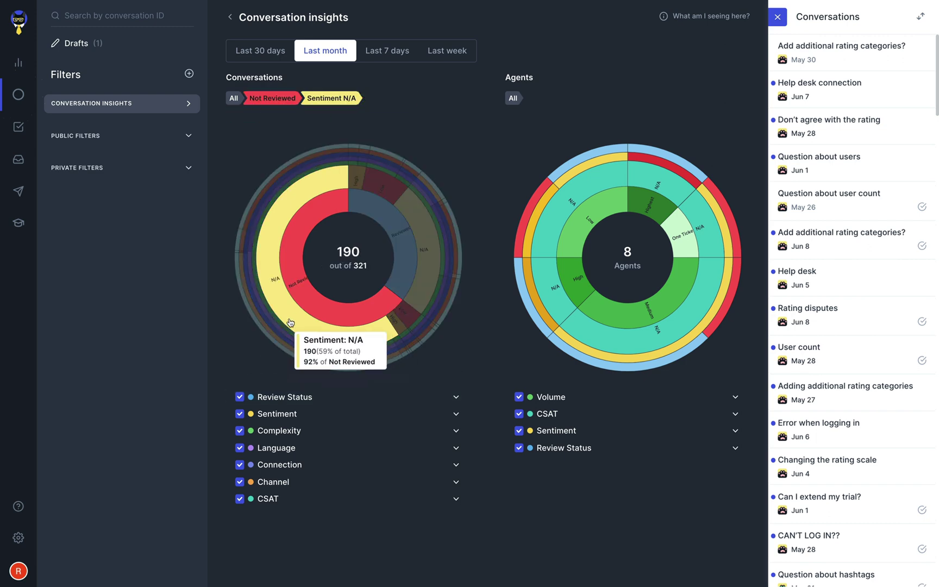
left_click(307, 301)
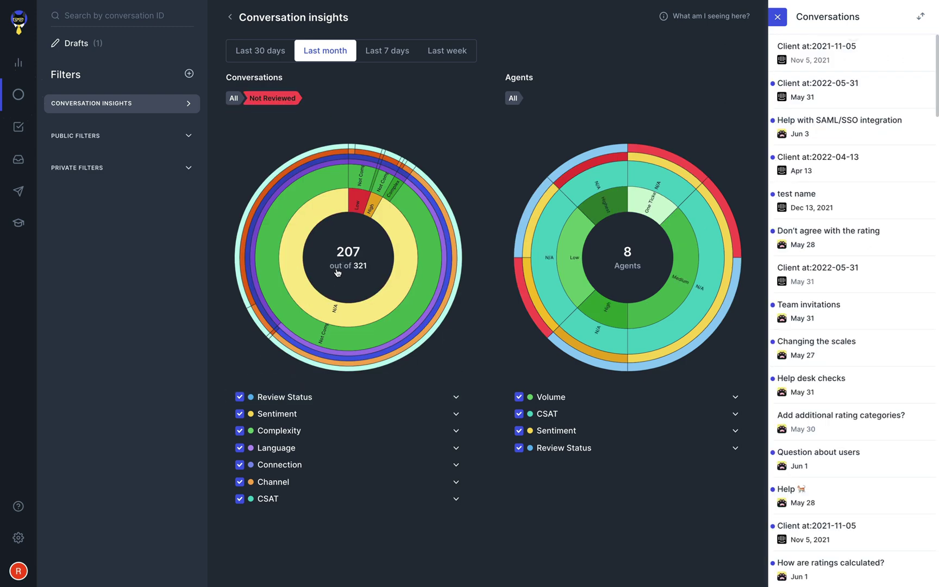
left_click(357, 214)
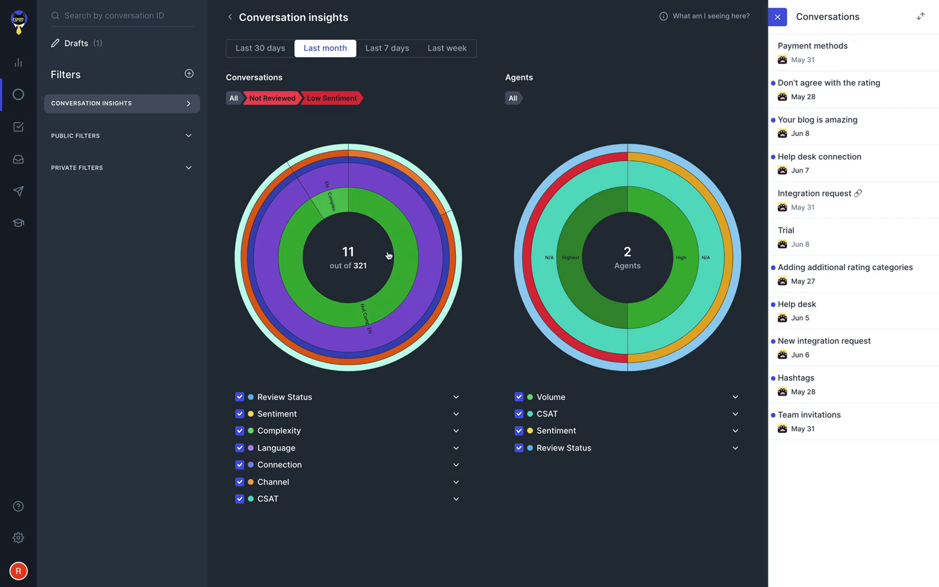
left_click(570, 269)
left_click(577, 265)
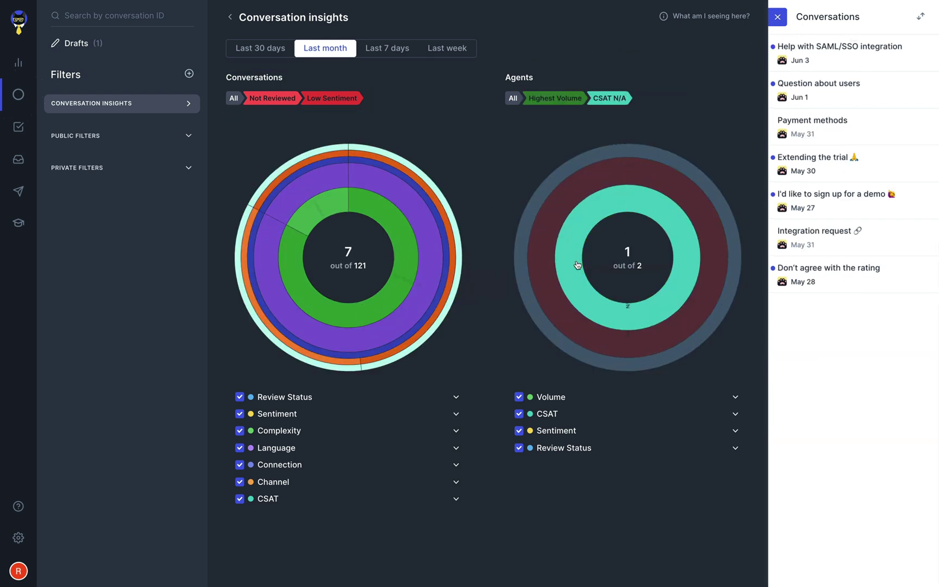
left_click(568, 266)
left_click(417, 272)
left_click(413, 264)
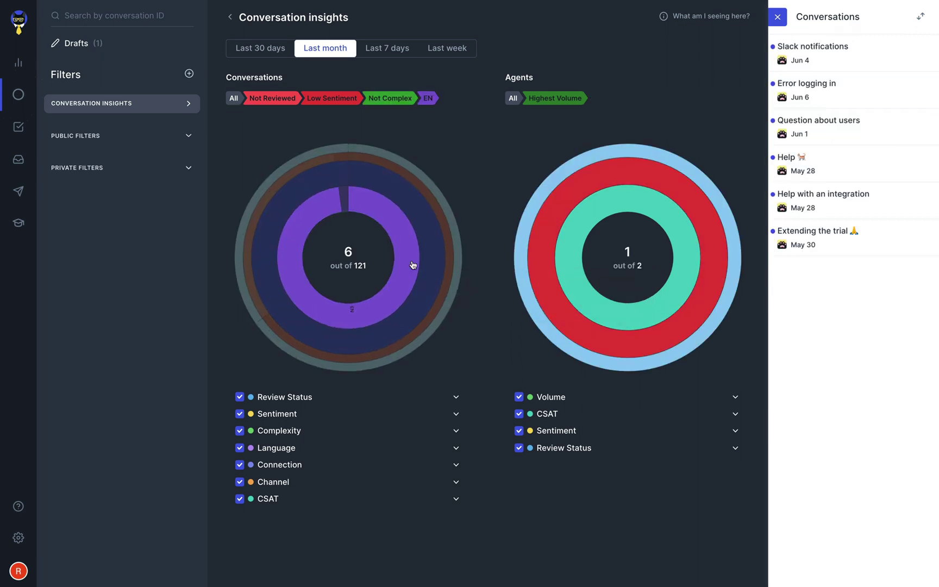
left_click(413, 265)
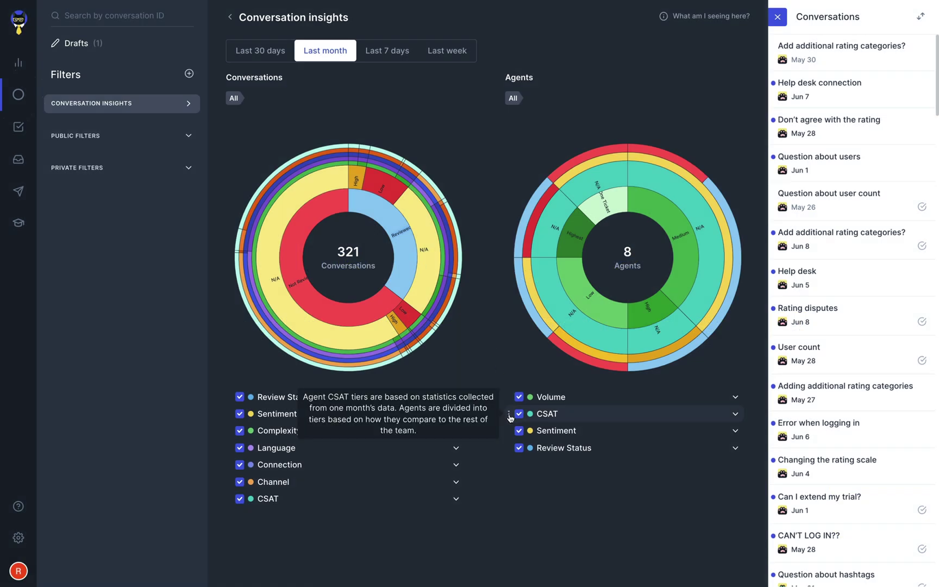
- Reorder the Agents legend so CSAT sits above Volume in the agent breakdown
left_click_drag(509, 414, 510, 398)
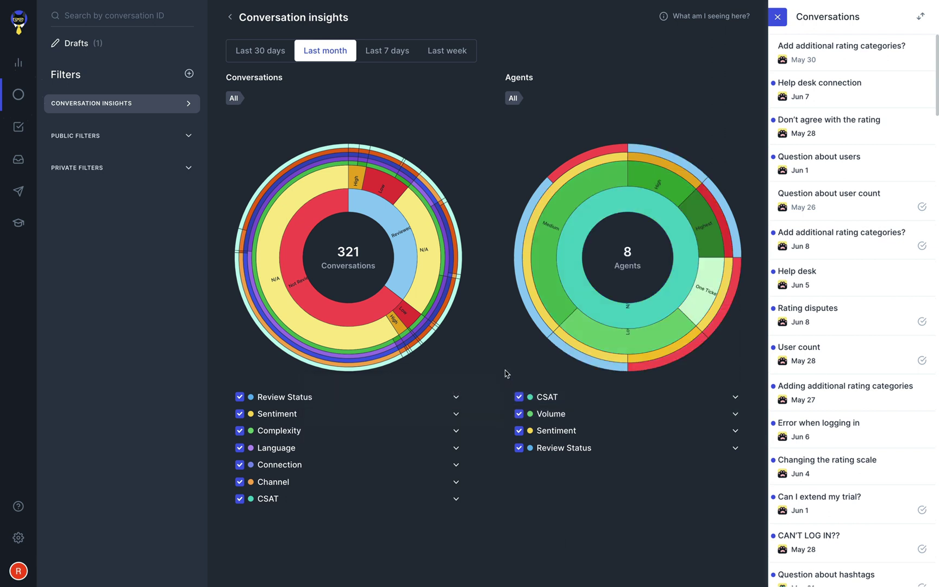
mouse_move(580, 291)
- Lead conversations with Complexity, filtered to Complex, and restore Volume ahead of CSAT for Highest-volume agents
left_click_drag(230, 433, 231, 399)
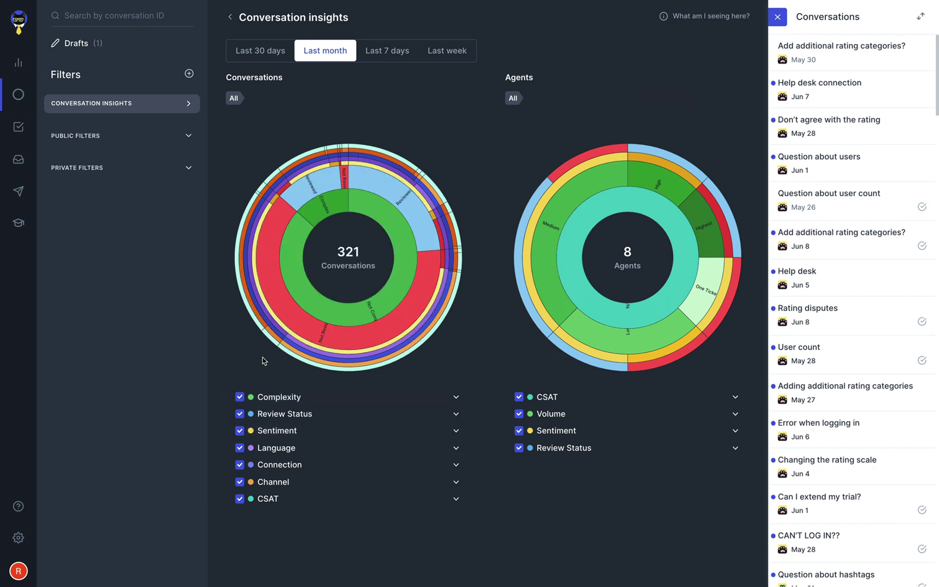
left_click(342, 210)
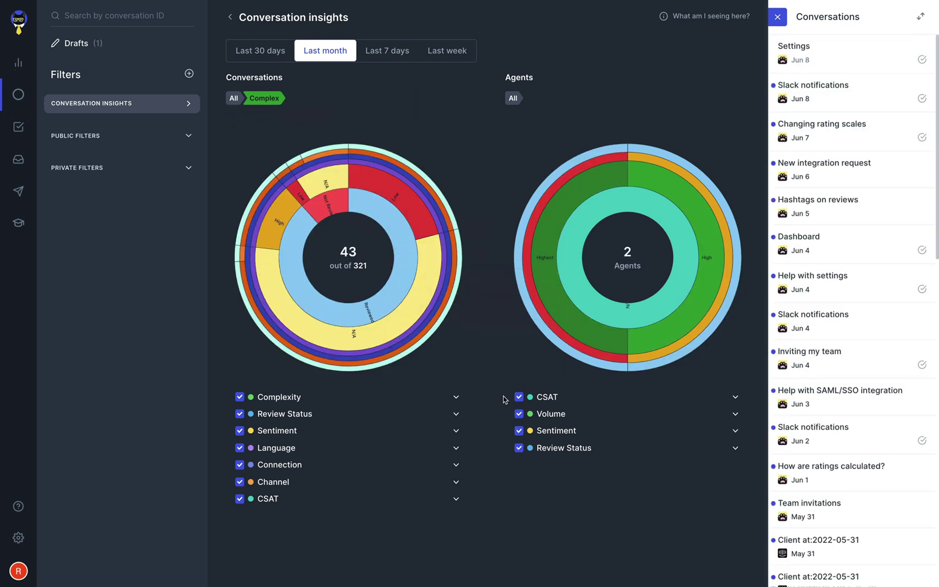
left_click_drag(511, 417, 513, 399)
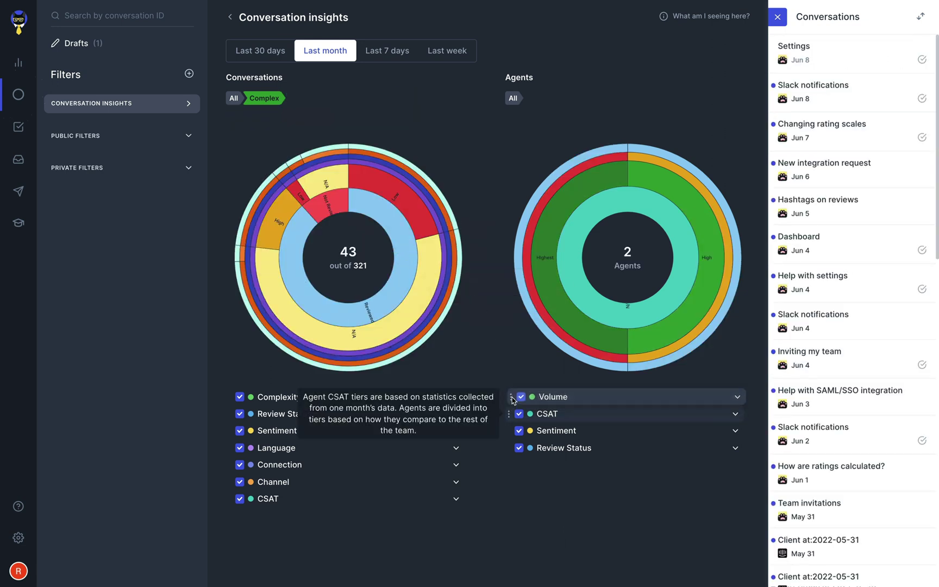
left_click(570, 296)
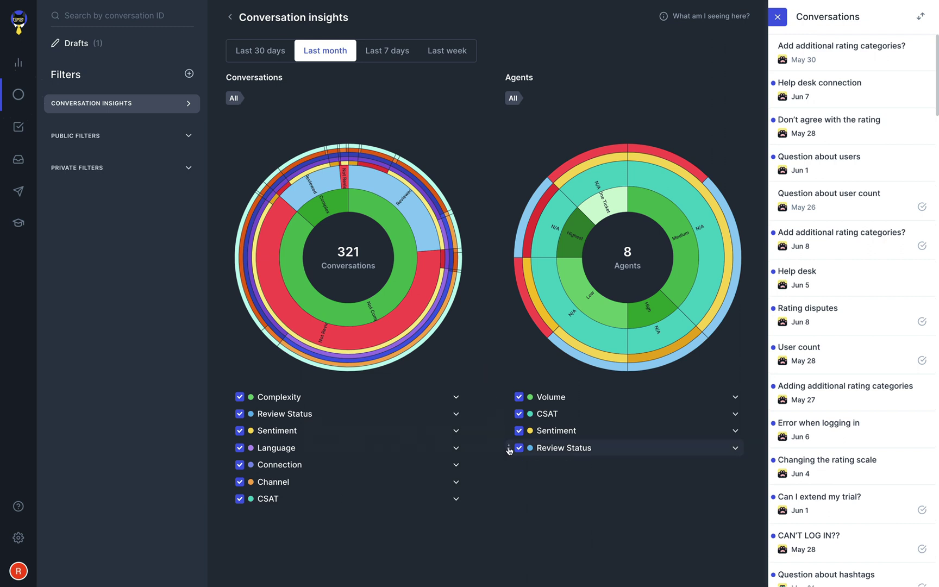
- Lead the agents breakdown with Review Status and filter to the 3 Not Reviewed agents
left_click_drag(509, 448, 510, 396)
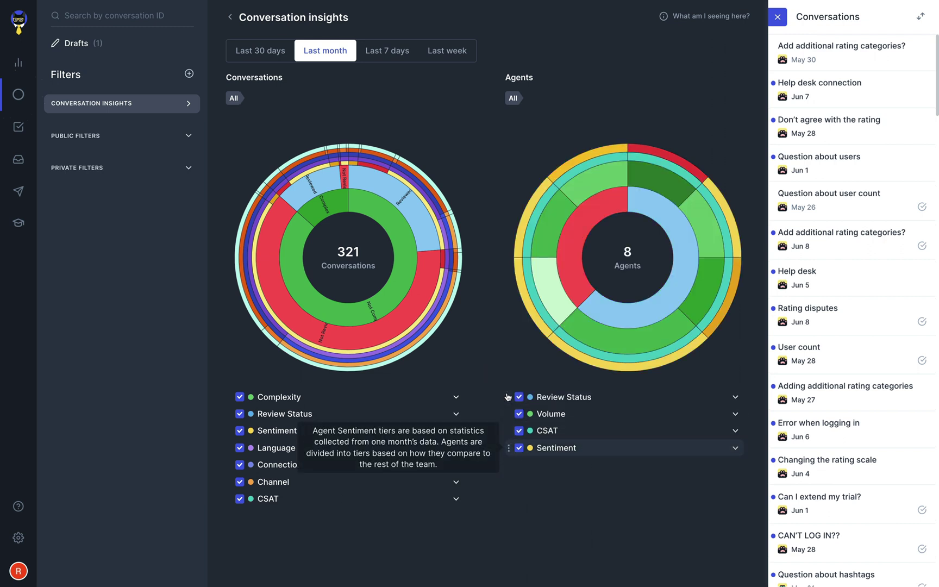
left_click(576, 291)
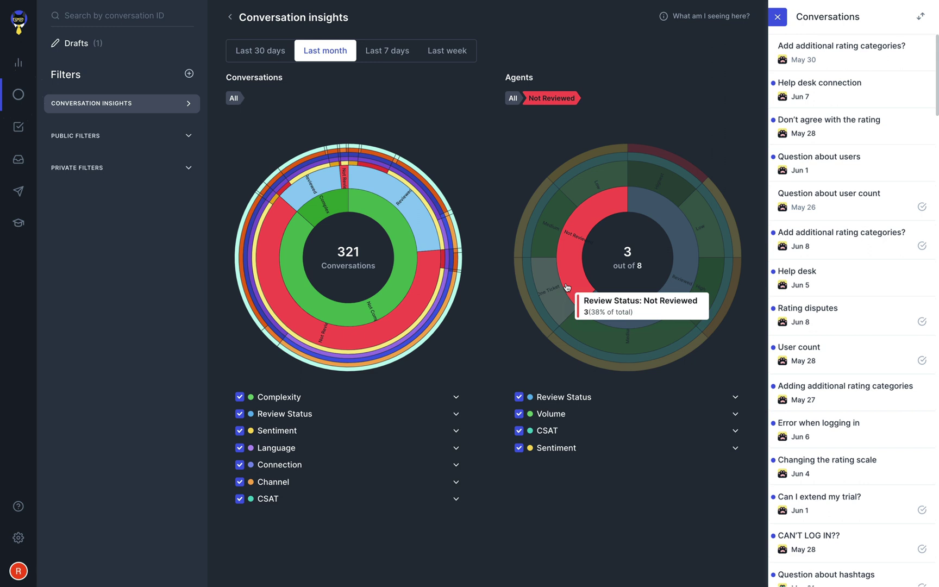
left_click(580, 280)
left_click(604, 265)
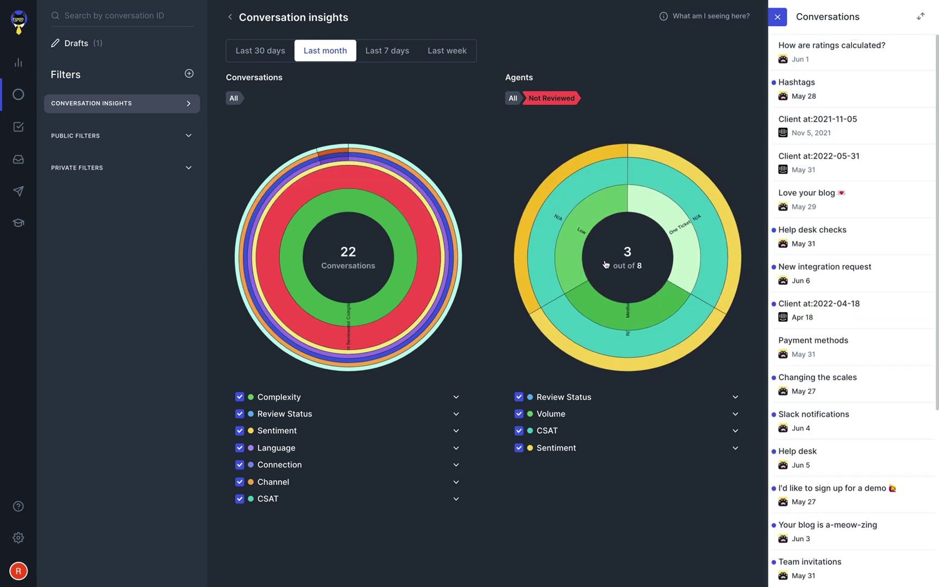